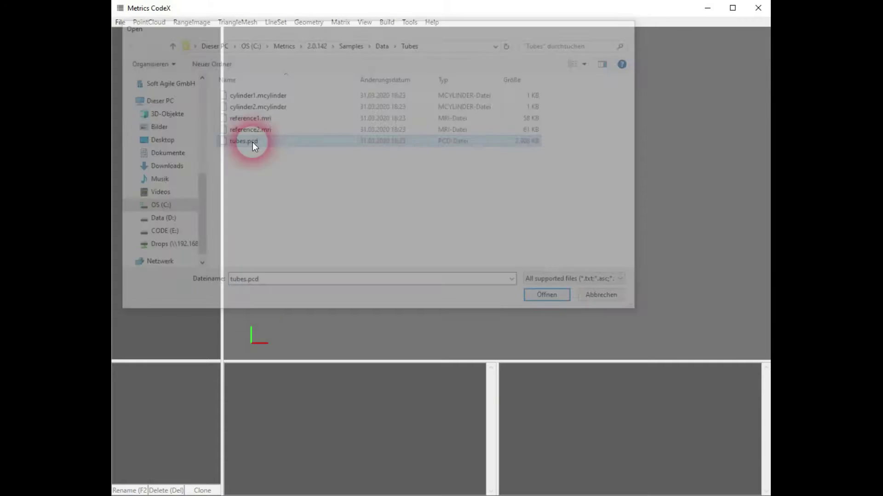
Step: Compute normals for the loaded tubes point cloud
{"action": "left_click_drag", "start_coordinate": [451, 271], "coordinate": [529, 183]}
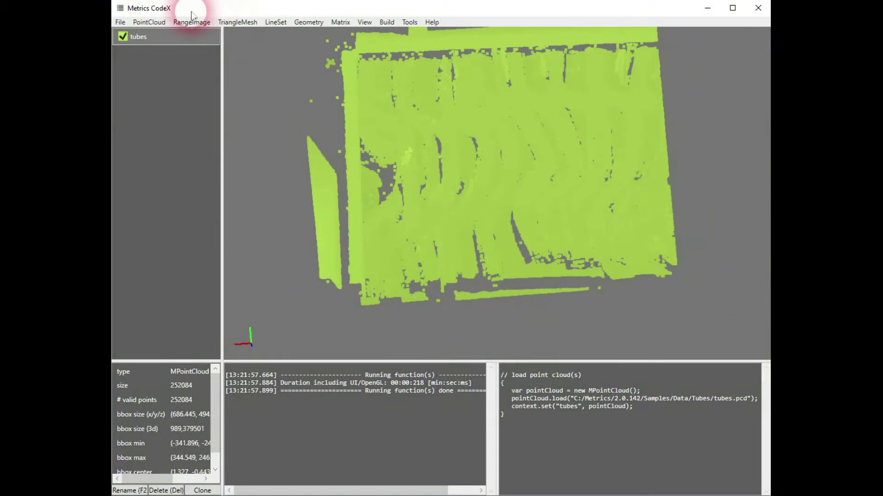
{"action": "left_click", "coordinate": [149, 22]}
{"action": "left_click", "coordinate": [176, 59]}
Step: Clean outliers from the tubes point cloud using a search radius of 4.211
{"action": "mouse_move", "coordinate": [470, 203]}
{"action": "left_mouse_down"}
{"action": "mouse_move", "coordinate": [553, 143]}
{"action": "mouse_move", "coordinate": [553, 196]}
{"action": "mouse_move", "coordinate": [573, 153]}
{"action": "mouse_move", "coordinate": [460, 122]}
{"action": "mouse_move", "coordinate": [553, 120]}
{"action": "mouse_move", "coordinate": [582, 142]}
{"action": "mouse_move", "coordinate": [507, 71]}
{"action": "mouse_move", "coordinate": [559, 114]}
{"action": "mouse_move", "coordinate": [569, 184]}
{"action": "mouse_move", "coordinate": [551, 157]}
{"action": "mouse_move", "coordinate": [631, 128]}
{"action": "mouse_move", "coordinate": [561, 180]}
{"action": "mouse_move", "coordinate": [553, 138]}
{"action": "left_mouse_up"}
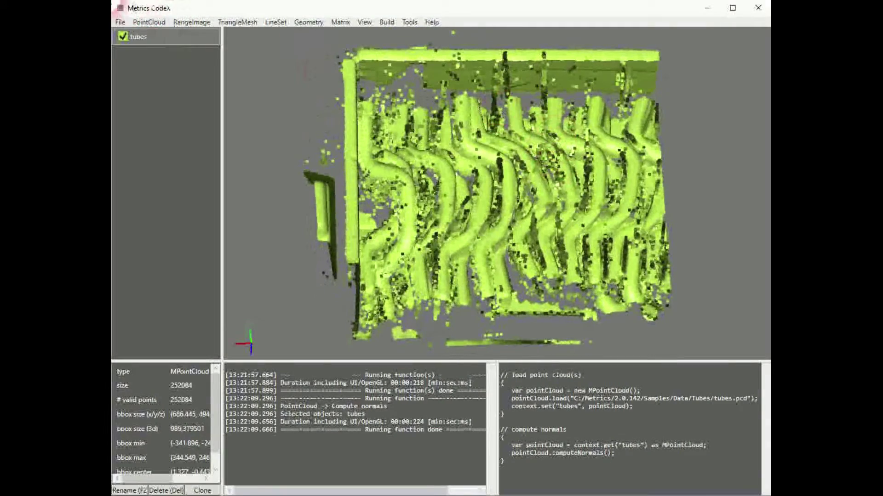
{"action": "left_click", "coordinate": [149, 22]}
{"action": "mouse_move", "coordinate": [189, 133]}
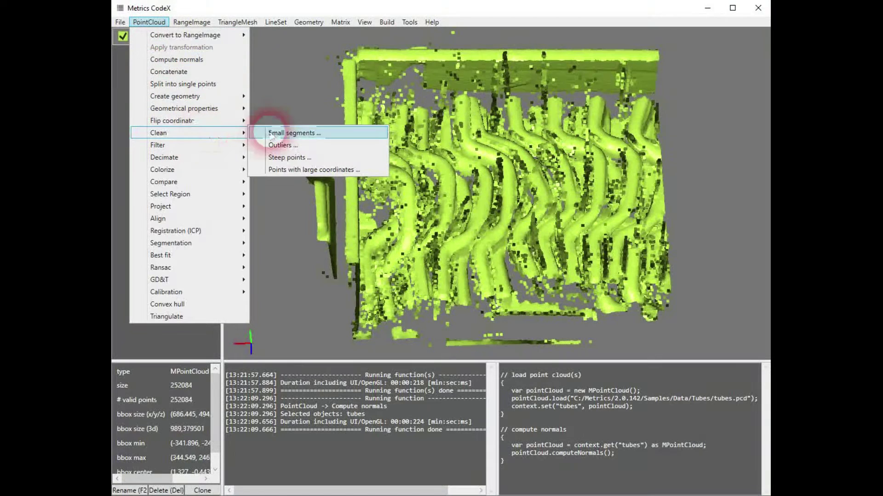
{"action": "left_click", "coordinate": [300, 146]}
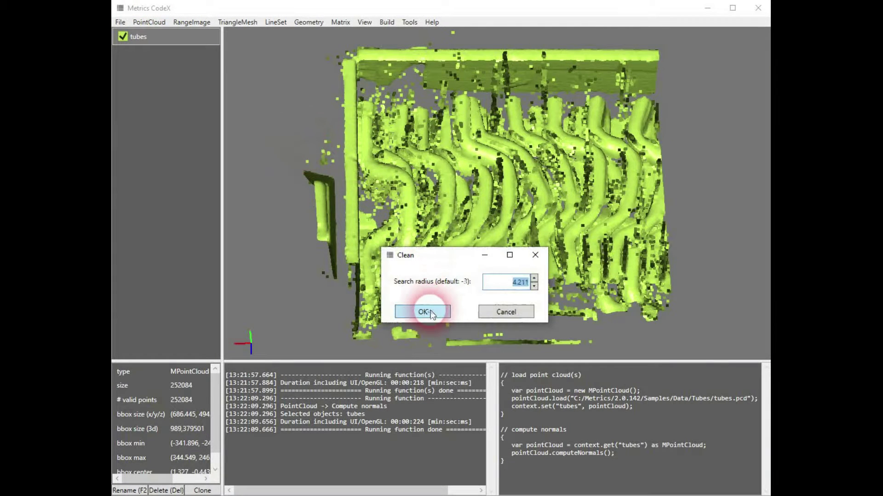
{"action": "left_click", "coordinate": [420, 310]}
{"action": "left_click", "coordinate": [431, 313]}
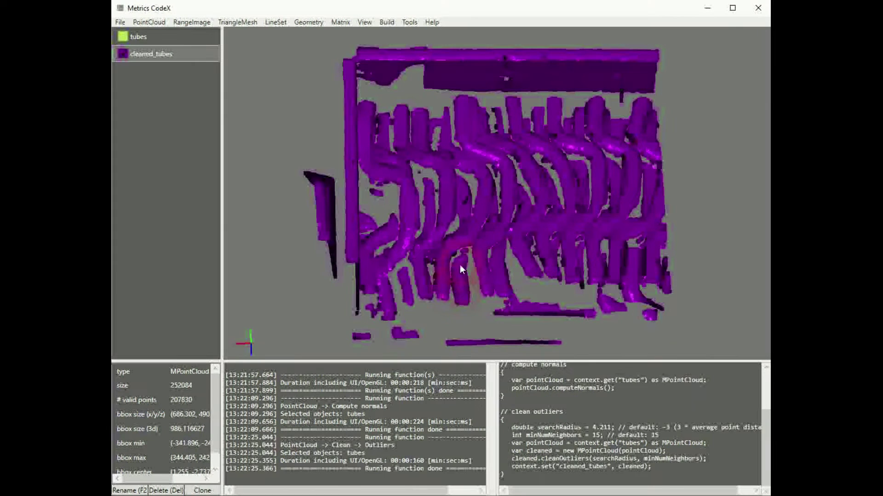
Step: Clean steep points from the cleaned_tubes point cloud with a maximum angle of 60 degrees
{"action": "left_click_drag", "start_coordinate": [468, 252], "coordinate": [502, 186]}
{"action": "scroll", "coordinate": [529, 236], "scroll_direction": "up", "scroll_amount": 10}
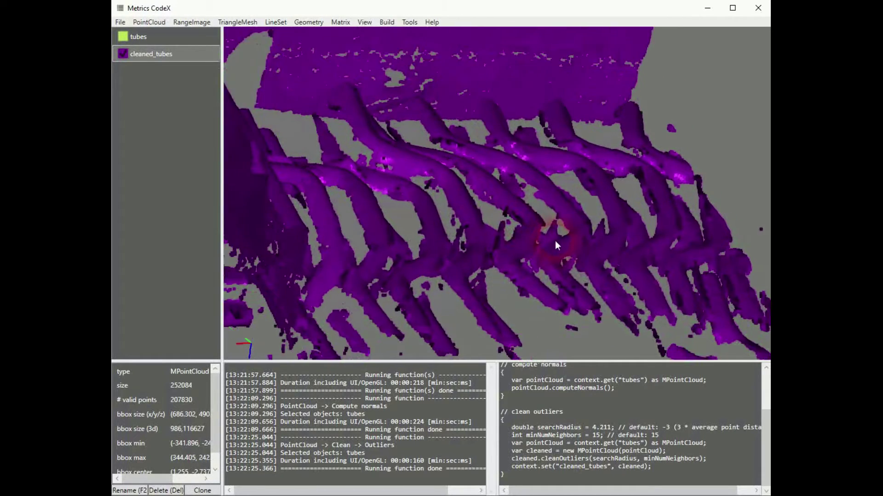
{"action": "left_click_drag", "start_coordinate": [513, 209], "coordinate": [617, 166]}
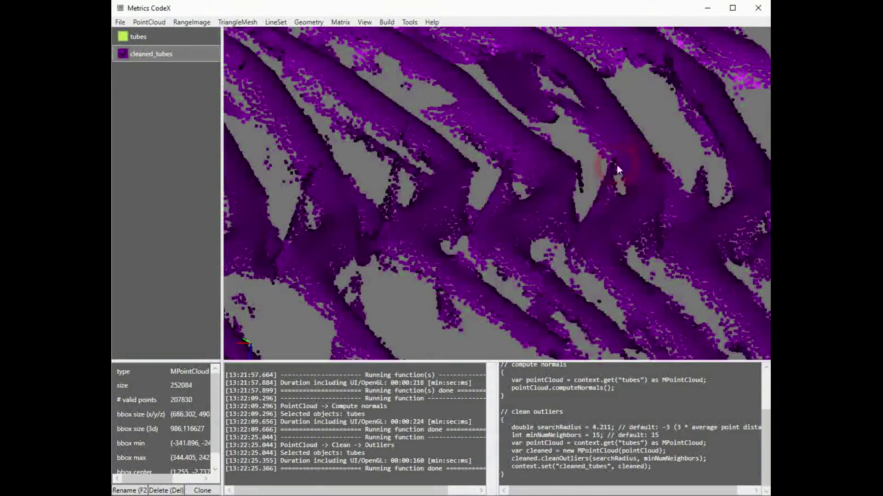
{"action": "left_click_drag", "start_coordinate": [708, 188], "coordinate": [623, 201]}
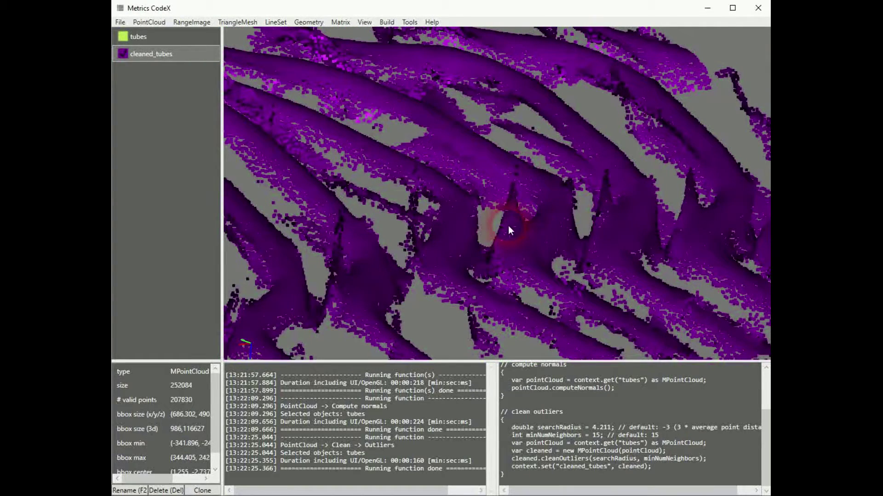
{"action": "left_click", "coordinate": [147, 23]}
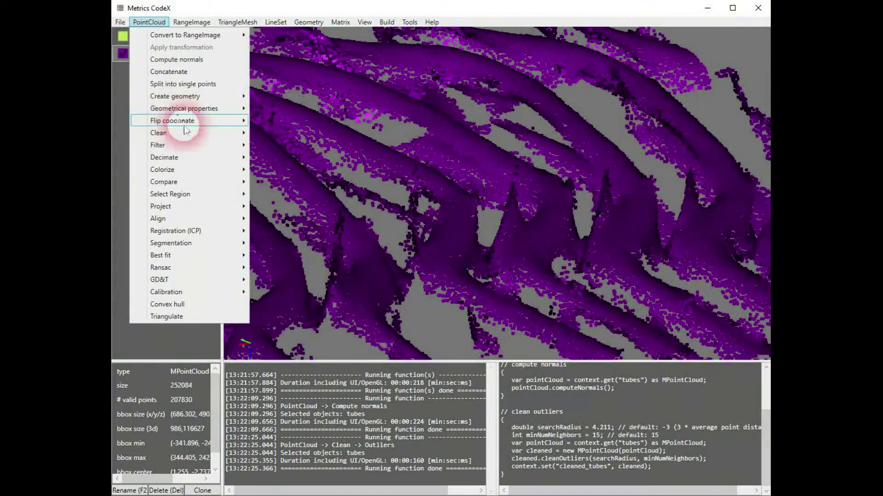
{"action": "mouse_move", "coordinate": [197, 132]}
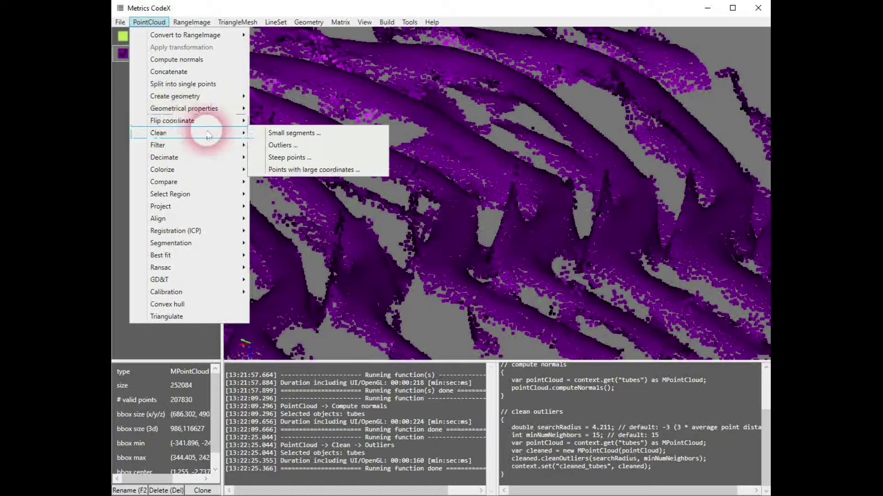
{"action": "left_click", "coordinate": [297, 158]}
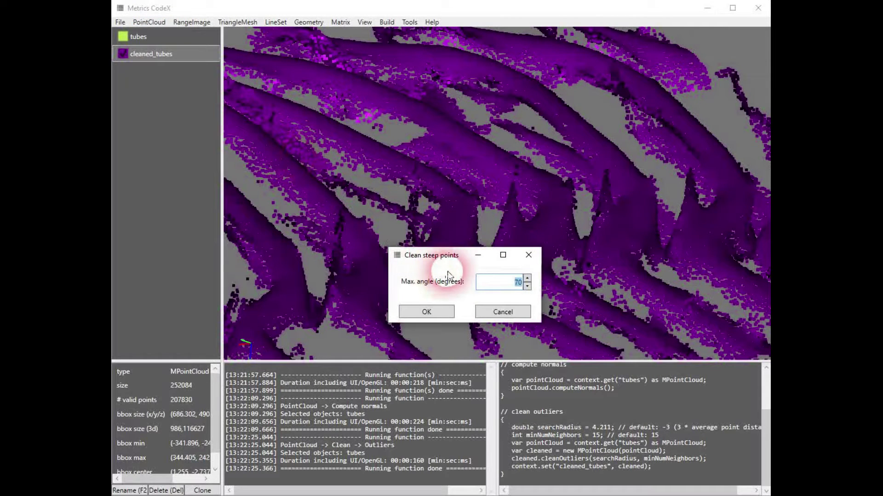
{"action": "type", "text": "60"}
{"action": "left_click", "coordinate": [435, 313]}
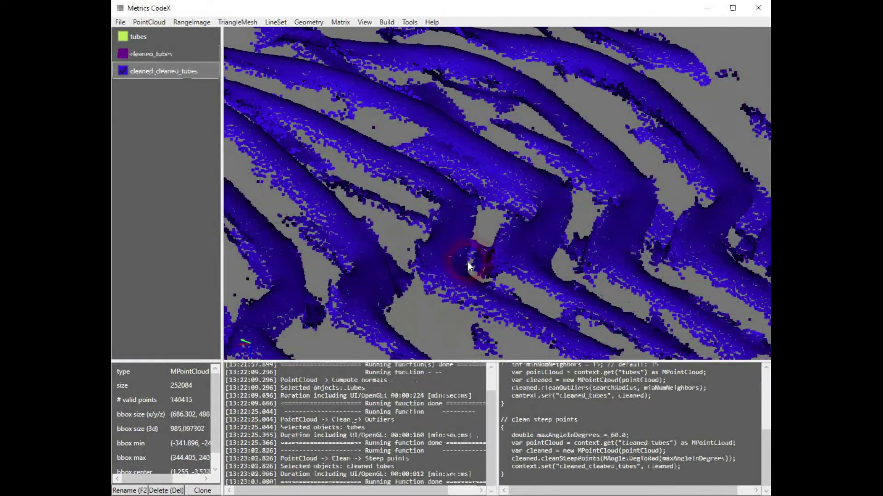
Step: Clean small segments from the cleaned_cleaned_tubes point cloud with a minimum segment size of 1000
{"action": "left_click_drag", "start_coordinate": [525, 242], "coordinate": [413, 95]}
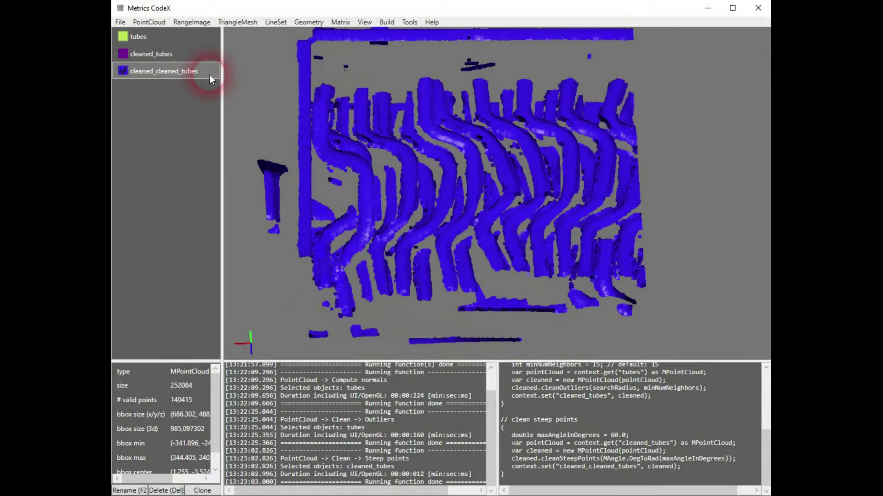
{"action": "left_click", "coordinate": [148, 23]}
{"action": "mouse_move", "coordinate": [244, 133]}
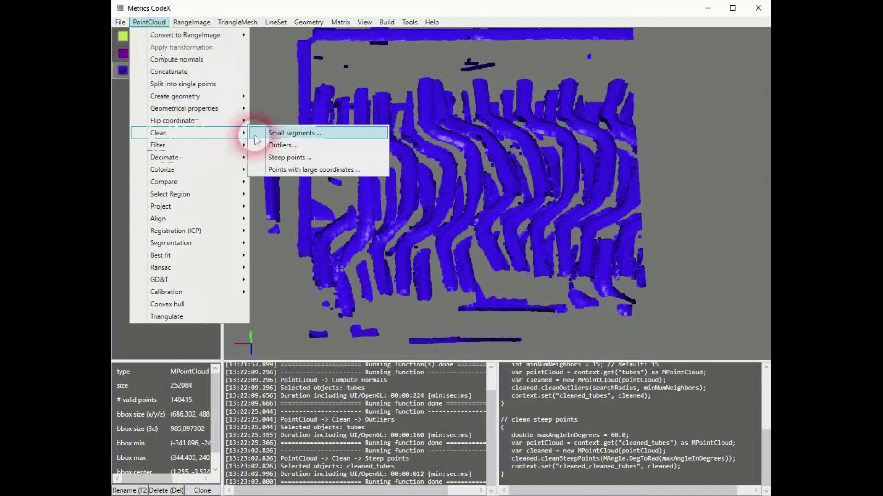
{"action": "left_click", "coordinate": [306, 133]}
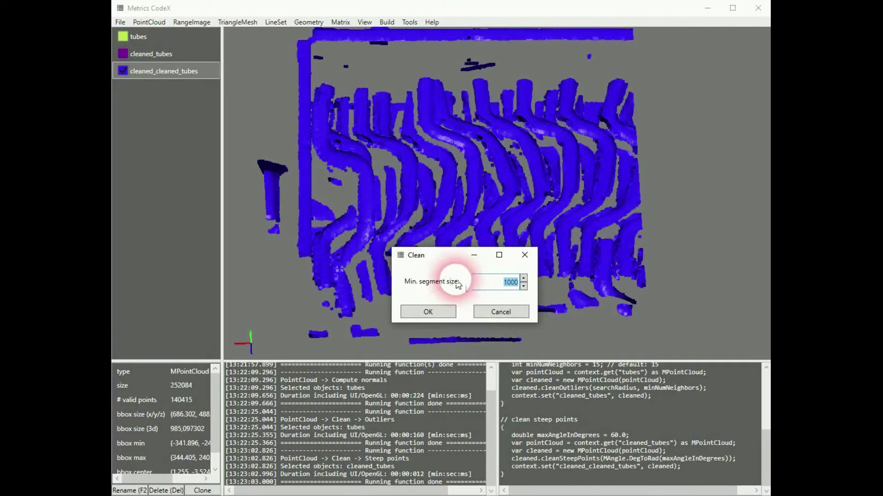
{"action": "left_click", "coordinate": [443, 311]}
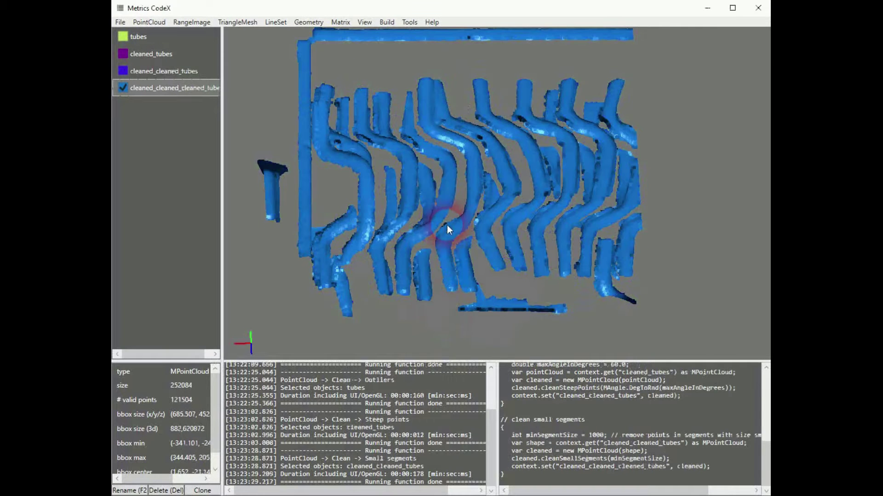
Step: Show only the original tubes point cloud and convert it to a range image along Z- with pixel size 1.376
{"action": "left_click_drag", "start_coordinate": [478, 173], "coordinate": [468, 202]}
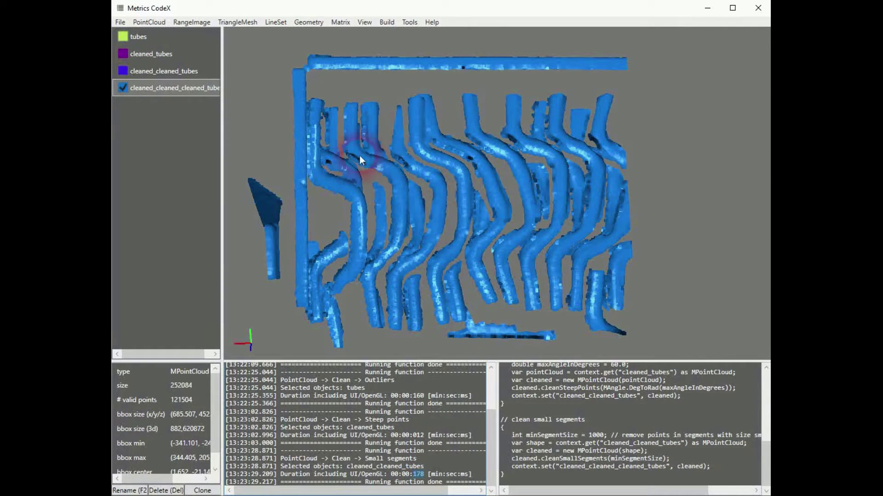
{"action": "left_click", "coordinate": [123, 88]}
{"action": "left_click", "coordinate": [122, 36]}
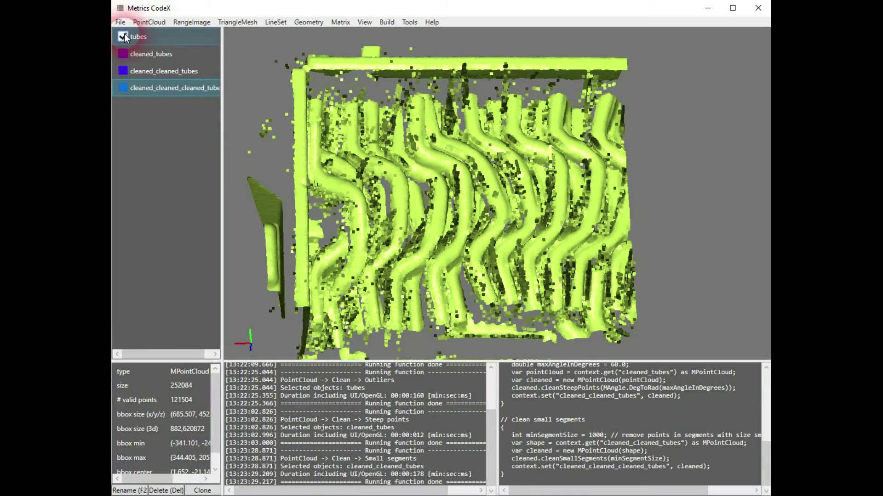
{"action": "left_click", "coordinate": [148, 22]}
{"action": "mouse_move", "coordinate": [207, 35]}
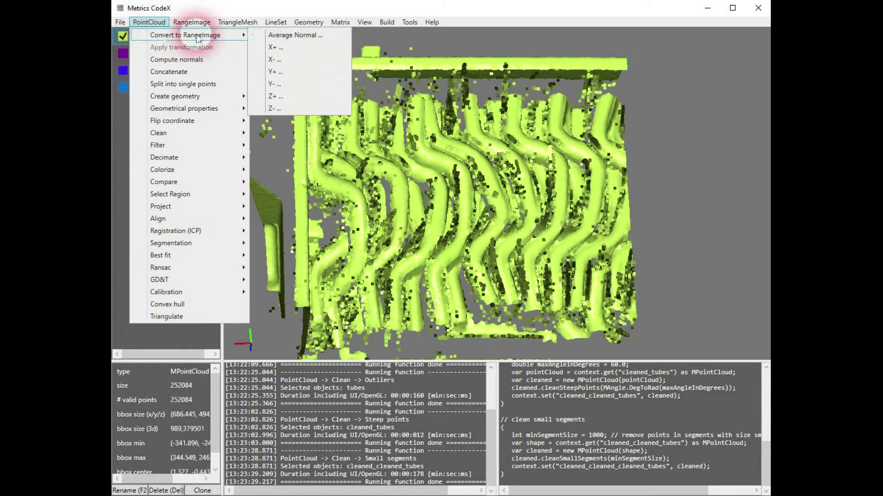
{"action": "left_click", "coordinate": [308, 108]}
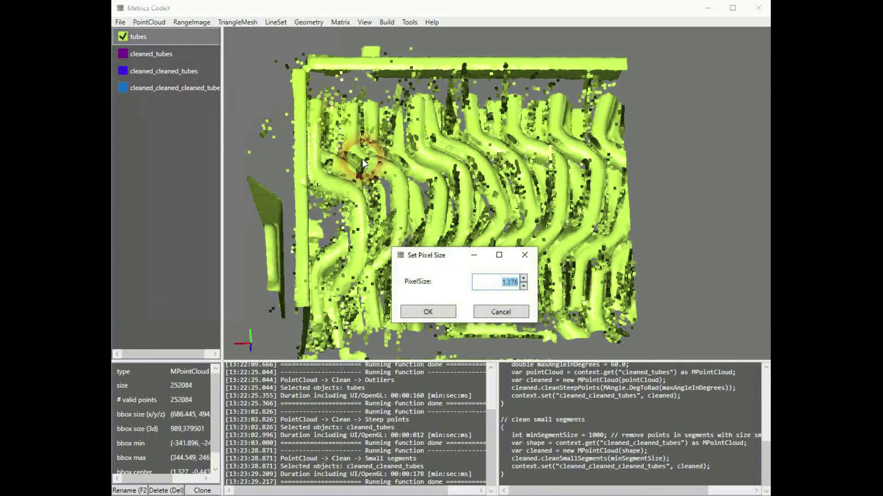
{"action": "left_click", "coordinate": [428, 312]}
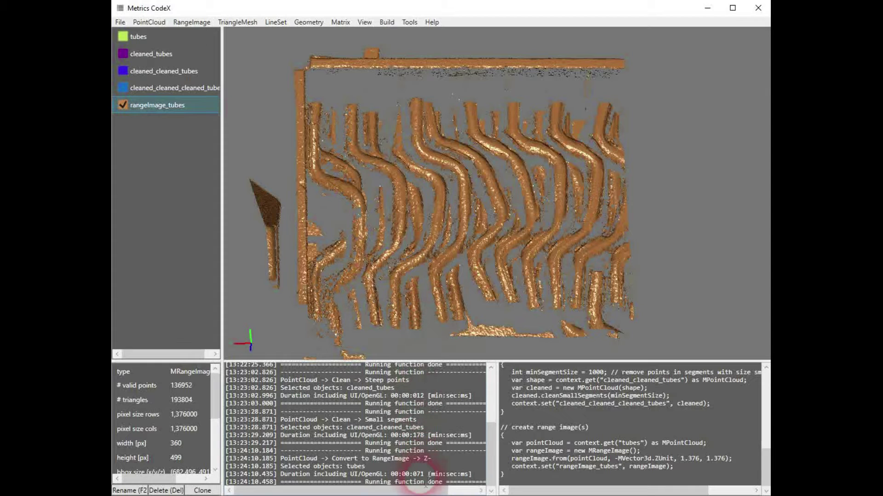
Step: Clean the rangeImage_tubes range image by eroding and dilating it with 1 iteration
{"action": "mouse_move", "coordinate": [439, 184]}
{"action": "left_mouse_down"}
{"action": "mouse_move", "coordinate": [437, 206]}
{"action": "mouse_move", "coordinate": [442, 189]}
{"action": "mouse_move", "coordinate": [428, 197]}
{"action": "left_mouse_up"}
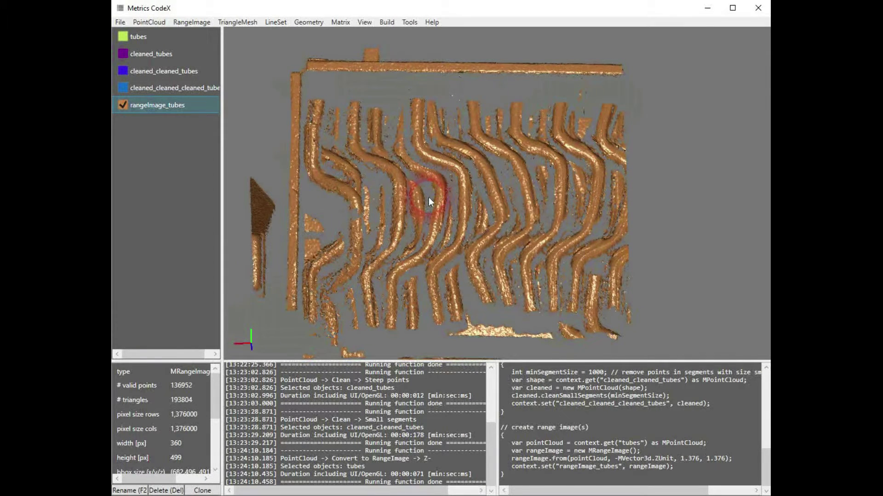
{"action": "left_click", "coordinate": [201, 25]}
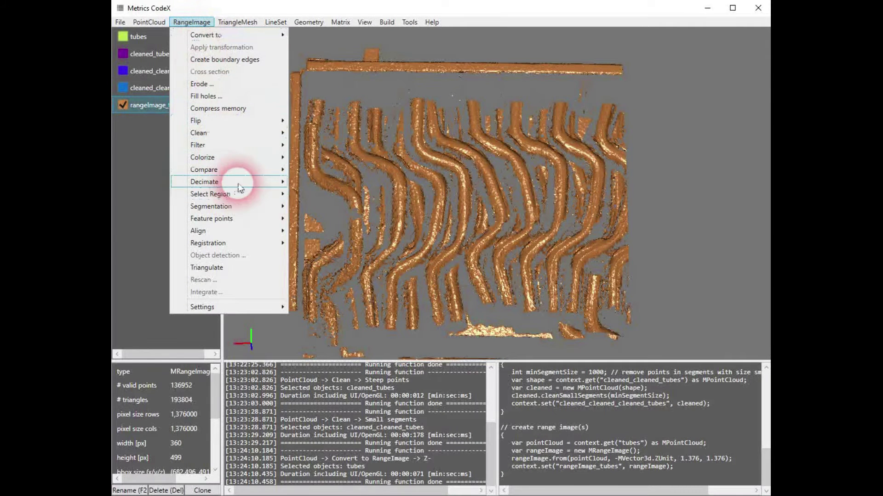
{"action": "mouse_move", "coordinate": [281, 133]}
{"action": "left_click", "coordinate": [335, 156]}
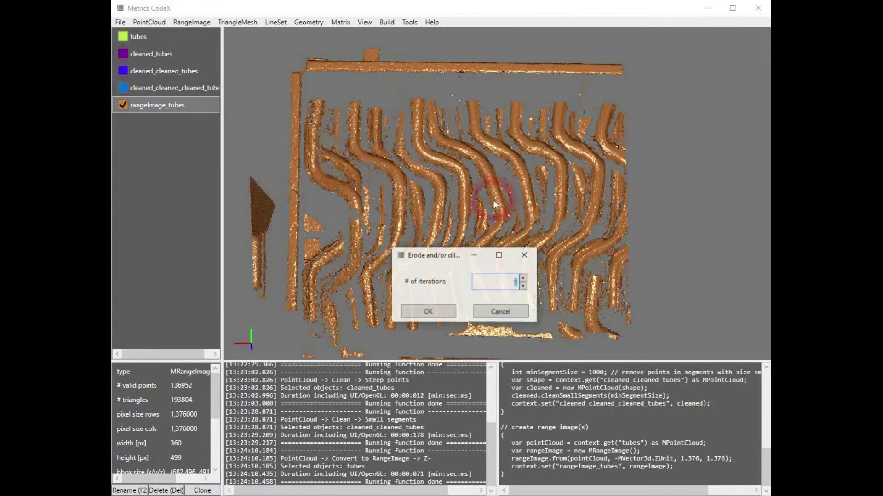
{"action": "left_click", "coordinate": [441, 310]}
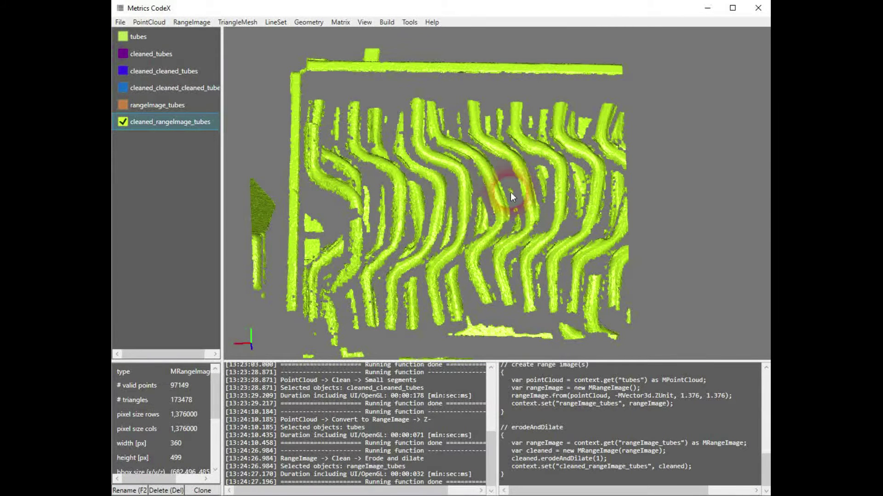
Step: Clean small segments from the eroded and dilated range image with a minimum segment size of 1000
{"action": "left_click", "coordinate": [195, 23]}
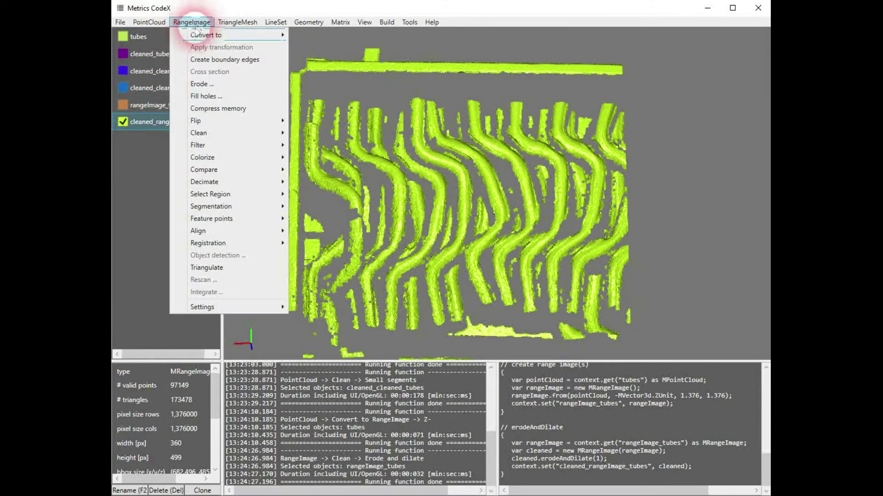
{"action": "mouse_move", "coordinate": [226, 133]}
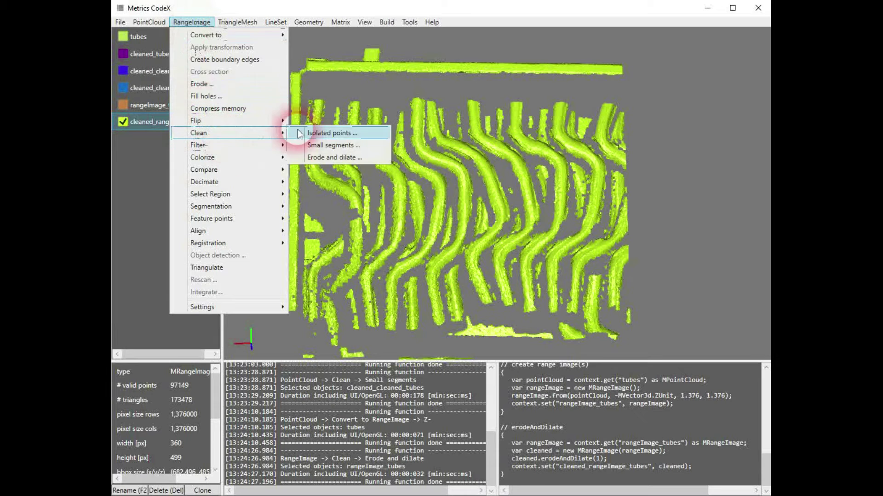
{"action": "left_click", "coordinate": [333, 145]}
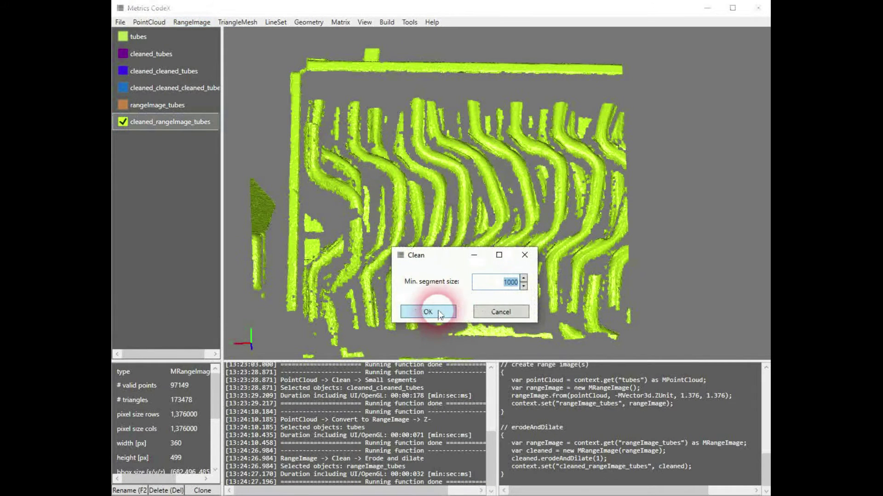
{"action": "left_click", "coordinate": [439, 312]}
{"action": "left_click_drag", "start_coordinate": [464, 211], "coordinate": [443, 253]}
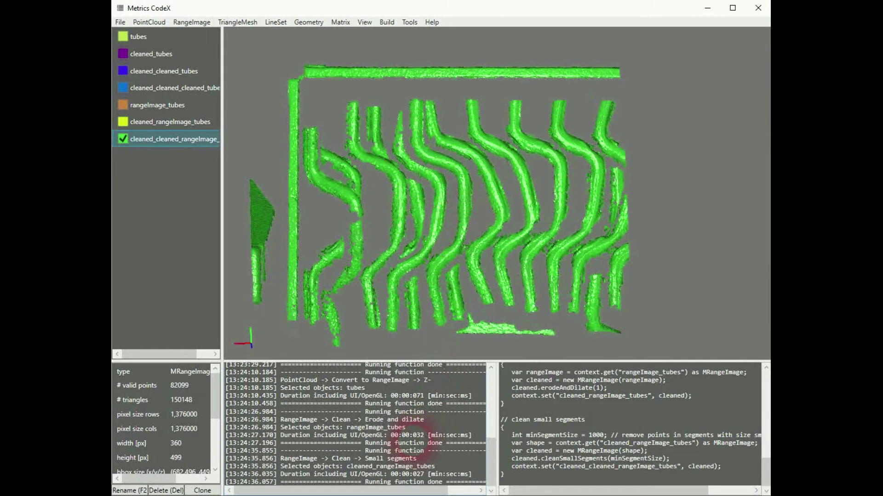
{"action": "left_click_drag", "start_coordinate": [417, 395], "coordinate": [423, 396]}
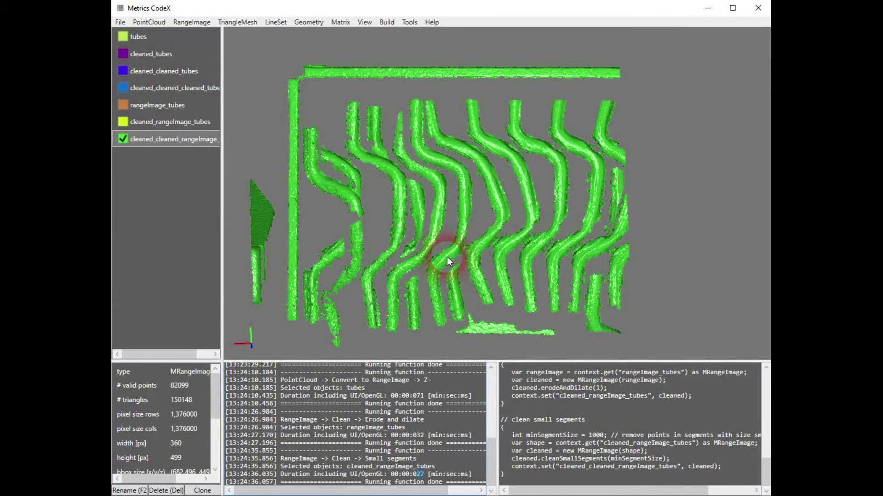
{"action": "mouse_move", "coordinate": [452, 252]}
{"action": "left_mouse_down"}
{"action": "mouse_move", "coordinate": [462, 252]}
{"action": "mouse_move", "coordinate": [440, 255]}
{"action": "left_mouse_up"}
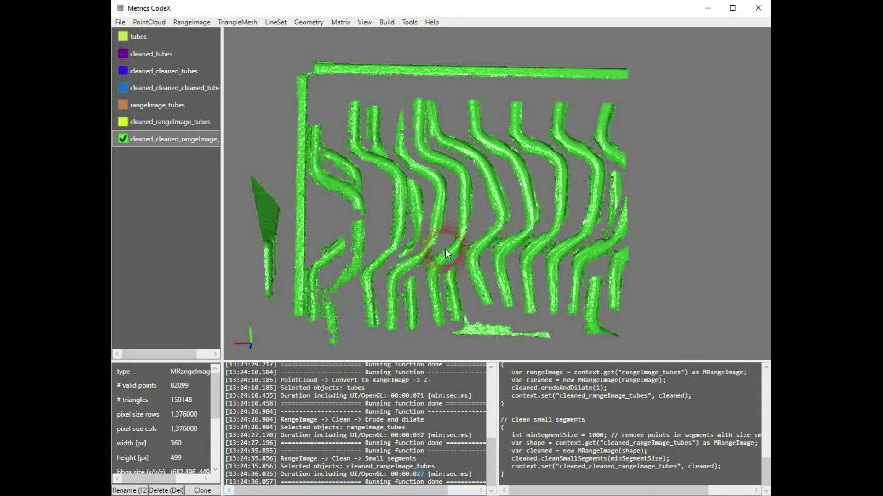
{"action": "left_click_drag", "start_coordinate": [464, 193], "coordinate": [462, 218]}
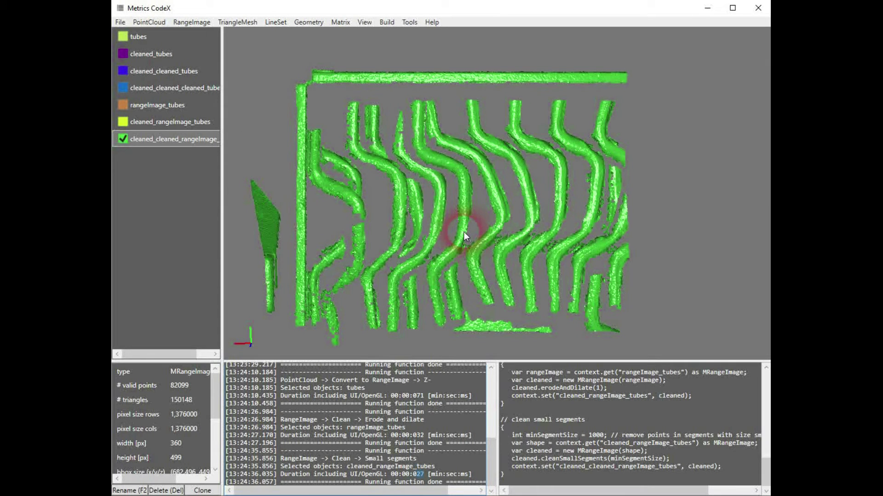